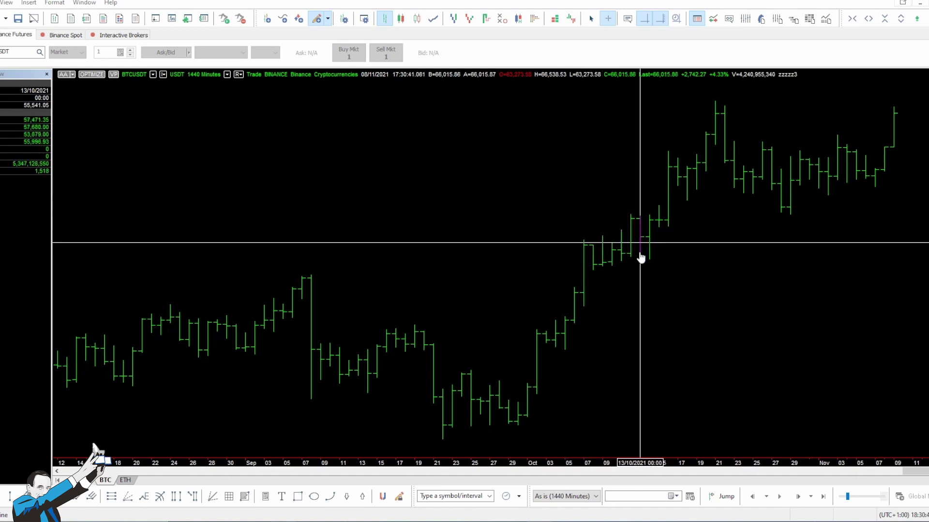
- Scroll through the BTCUSDT chart history, then bring up the empty zzzzz3 code in the PowerLanguage Editor
scroll(609, 257, "up", 3)
scroll(604, 259, "up", 10)
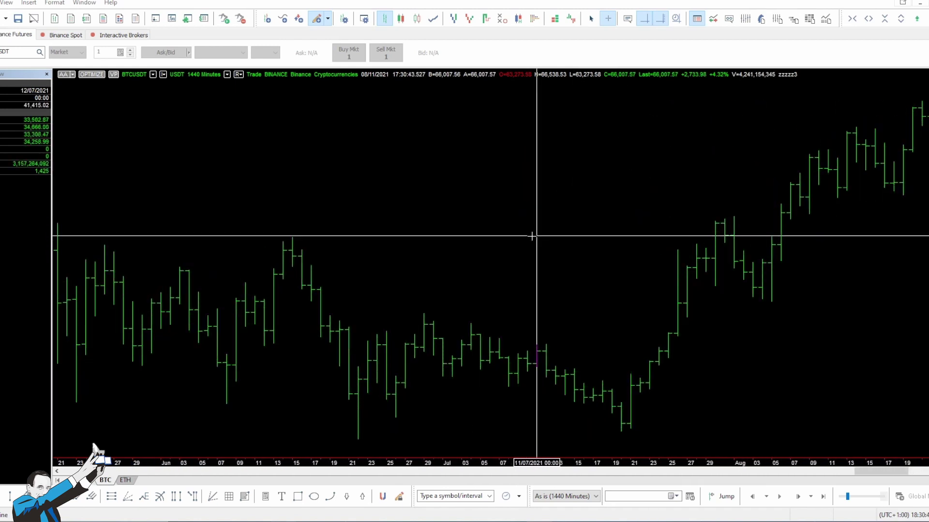
scroll(571, 249, "down", 3)
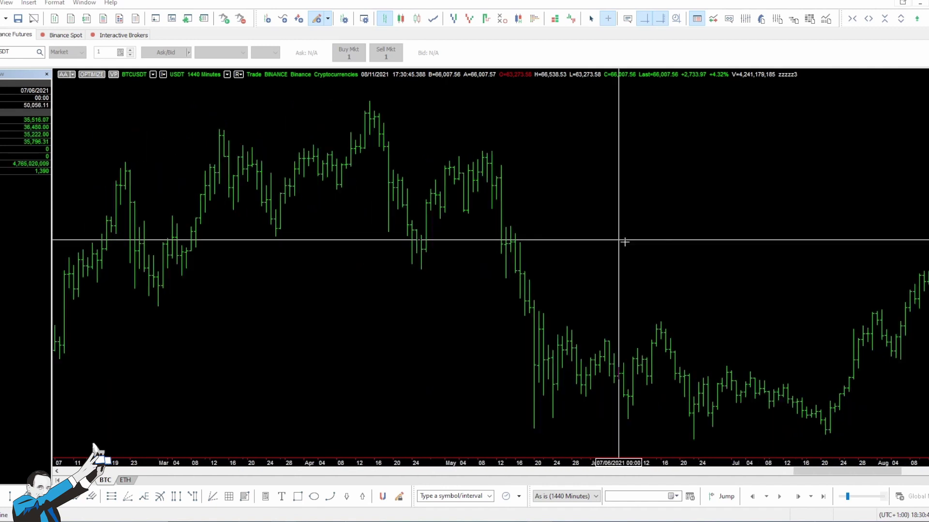
scroll(632, 250, "down", 10)
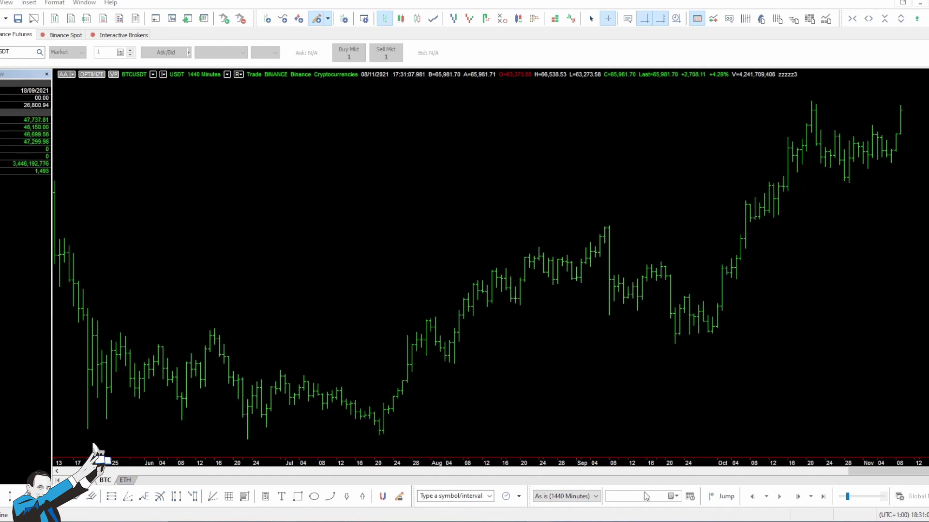
key("alt+Tab")
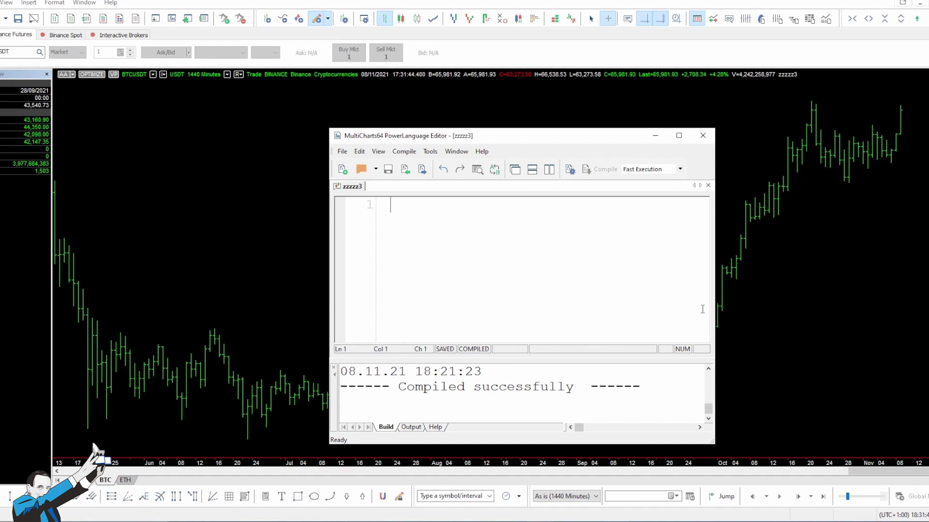
- Write 'buy next bar high stop;' on line 1 and 'sellshort next bar low stop;' on line 2
type("bu")
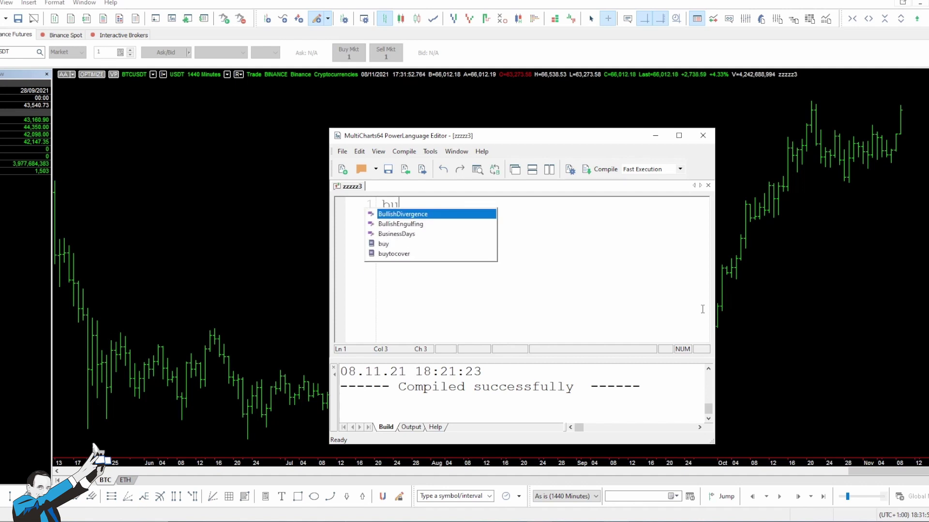
type("y next bar")
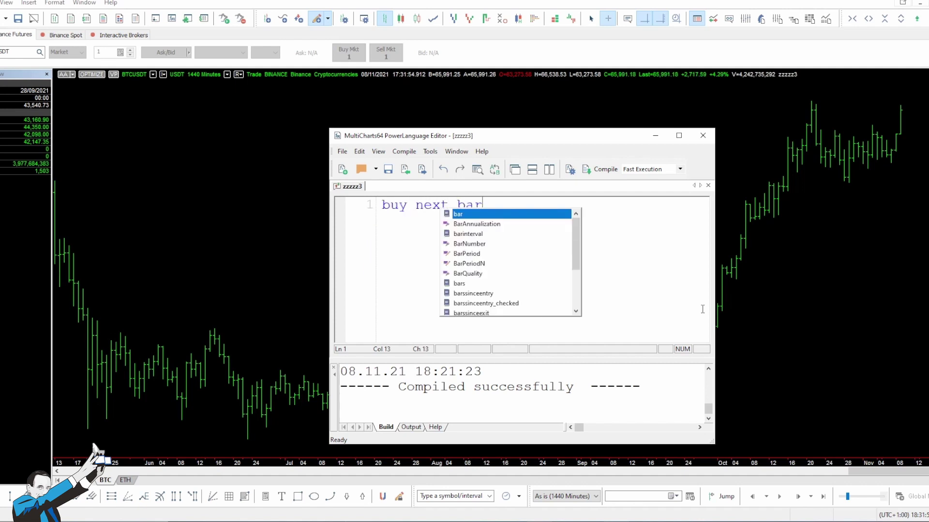
type(" high s")
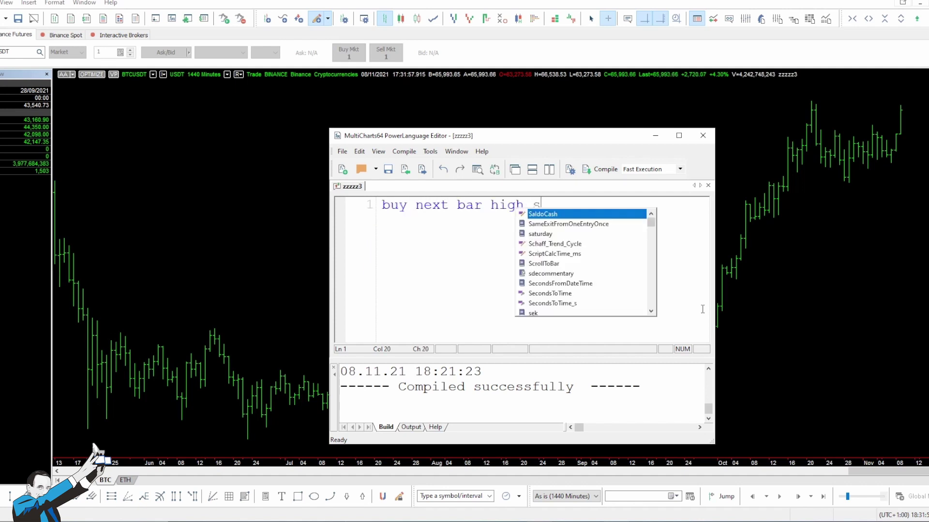
type("top;")
key("Return")
type("sell")
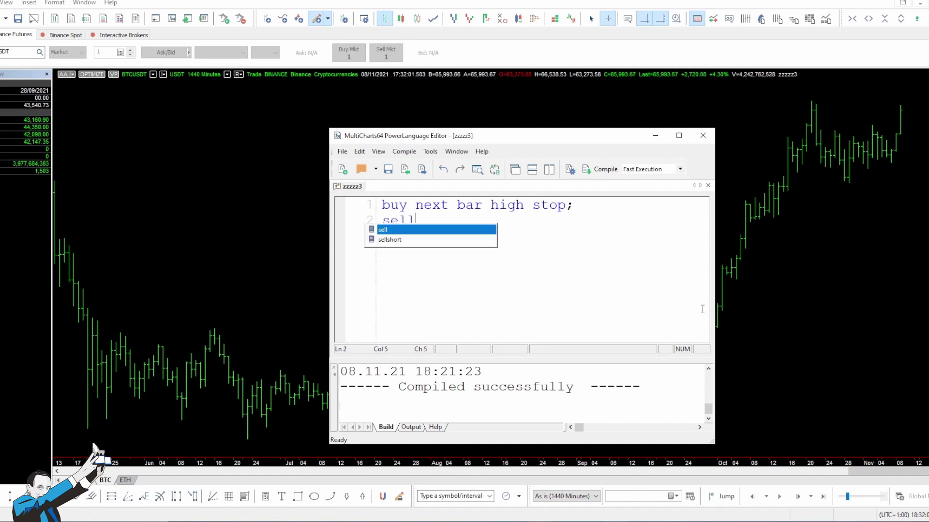
type("short ")
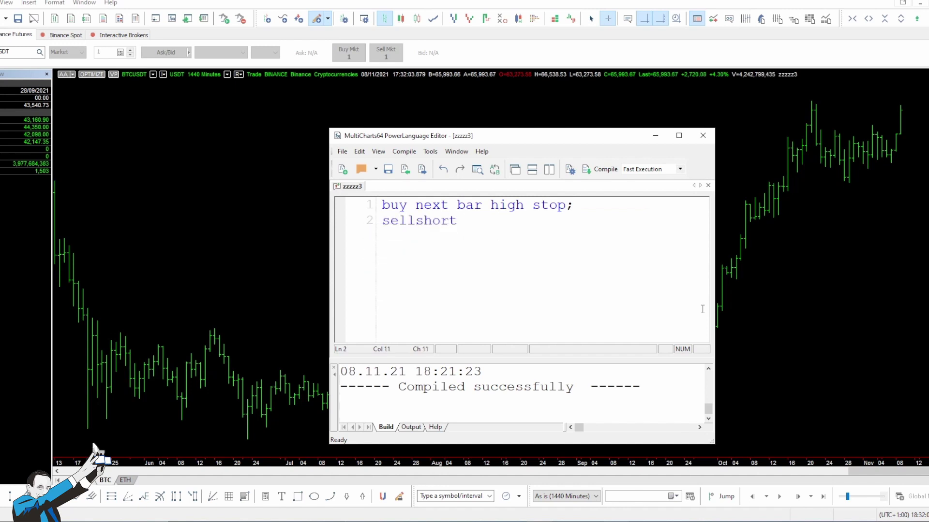
type("nex")
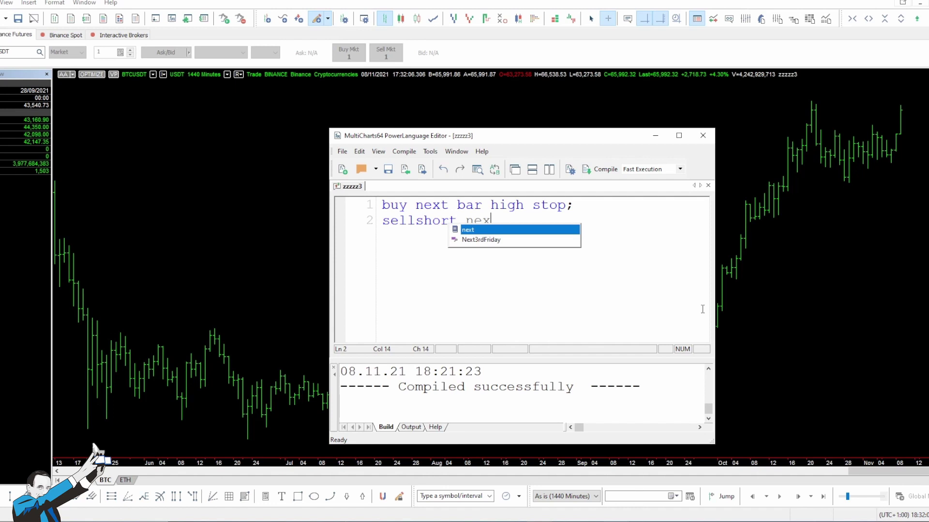
type("t bar low ")
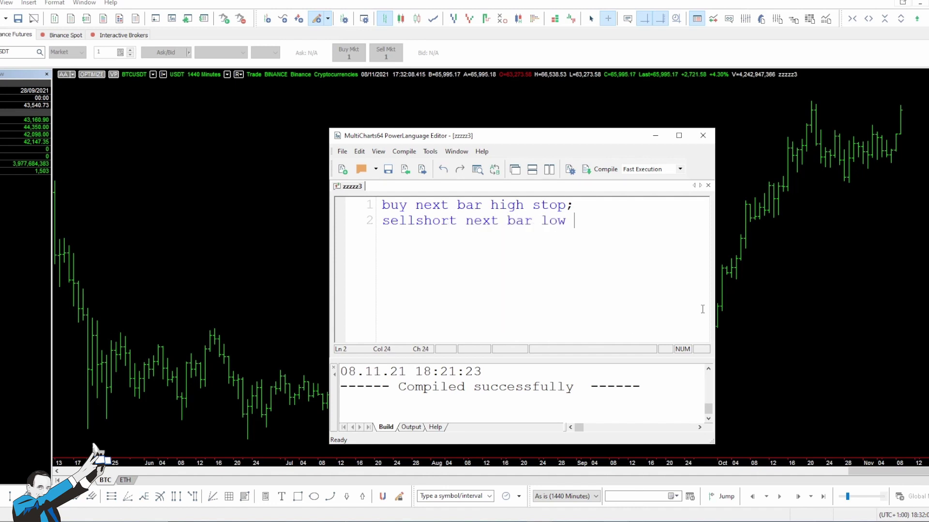
type("stop;")
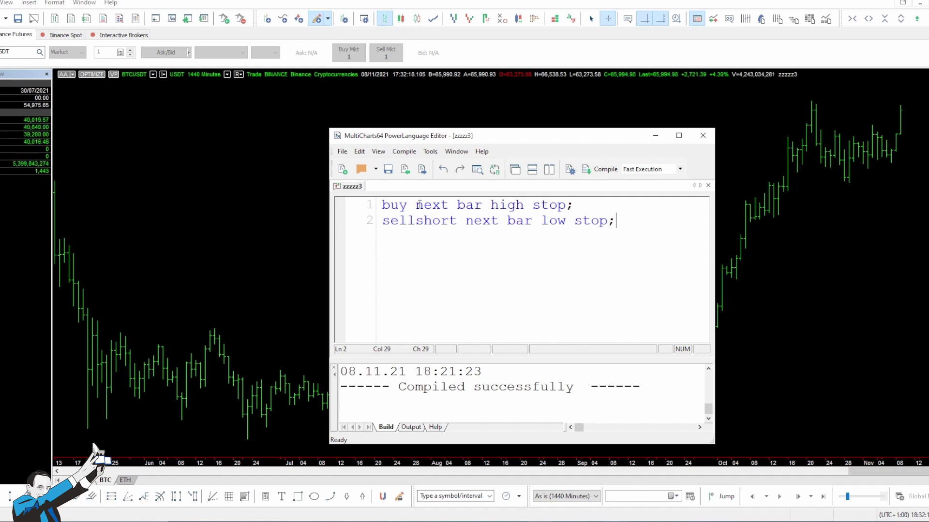
- Highlight the buy and sellshort lines in turn, then compile the zzzzz3 breakout code
left_click(385, 205)
left_click_drag(385, 205, 577, 208)
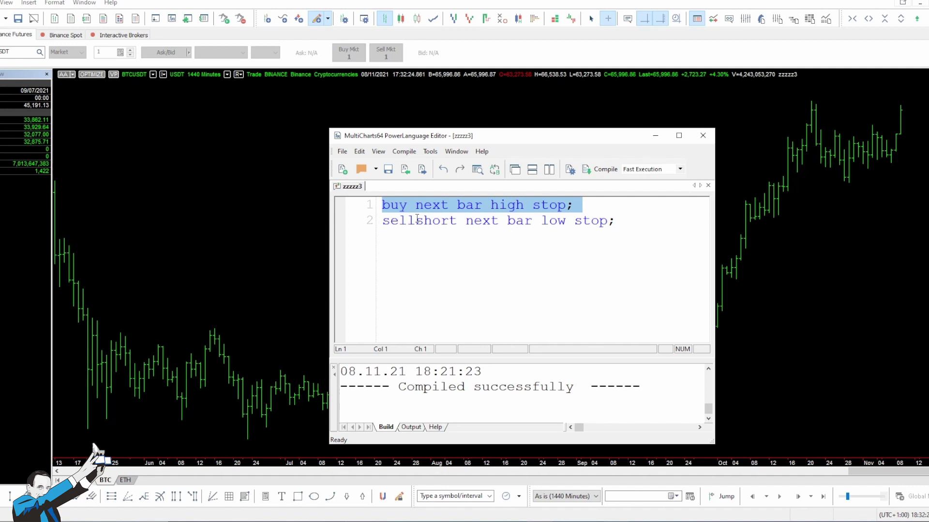
left_click_drag(383, 221, 574, 221)
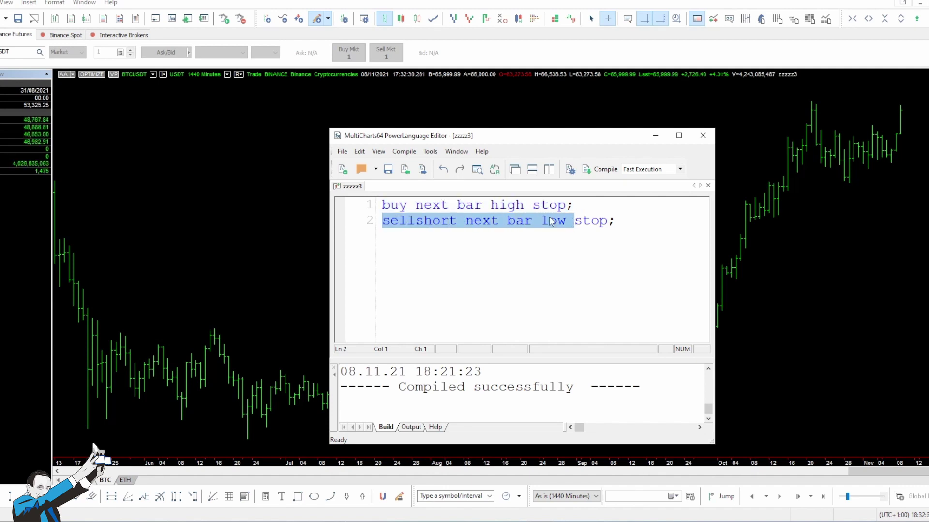
left_click(601, 175)
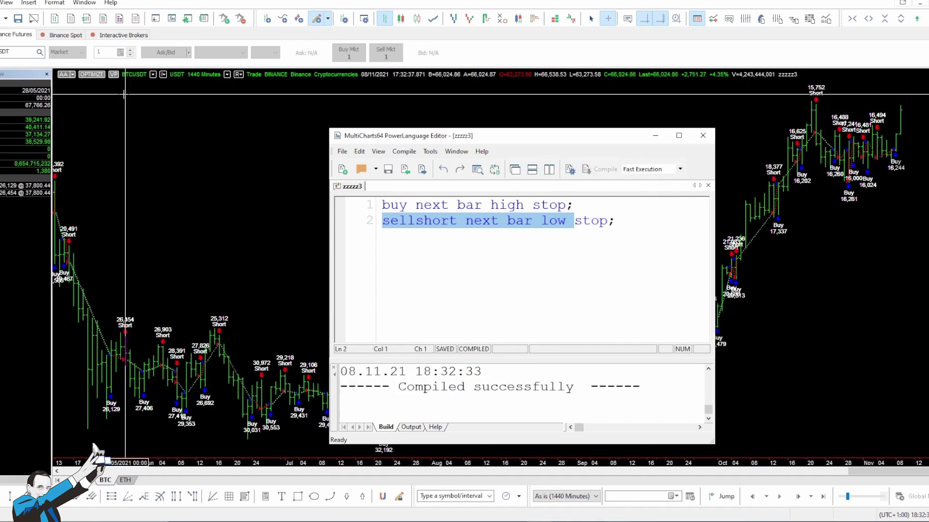
- Check the zzzzz3 signal's Cash per Trade of 10000 in its properties, then close Format Objects
left_click(654, 140)
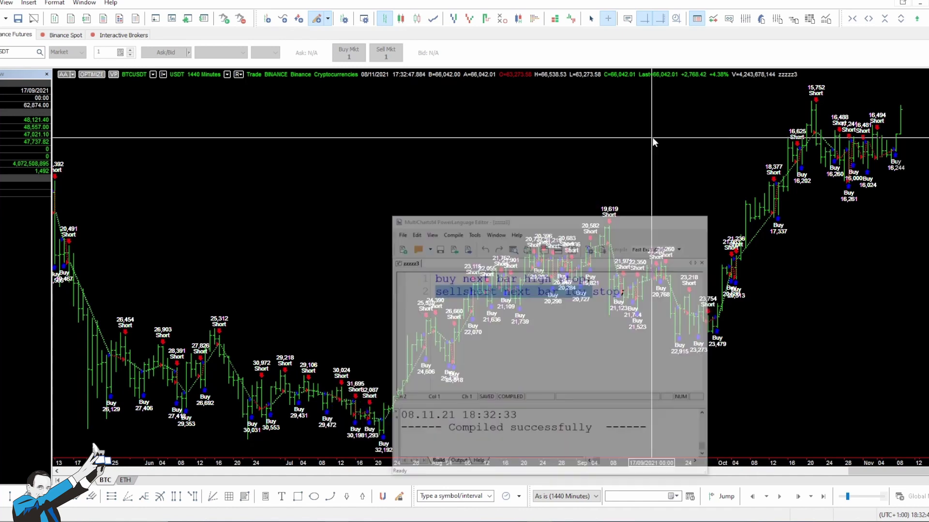
double_click(609, 216)
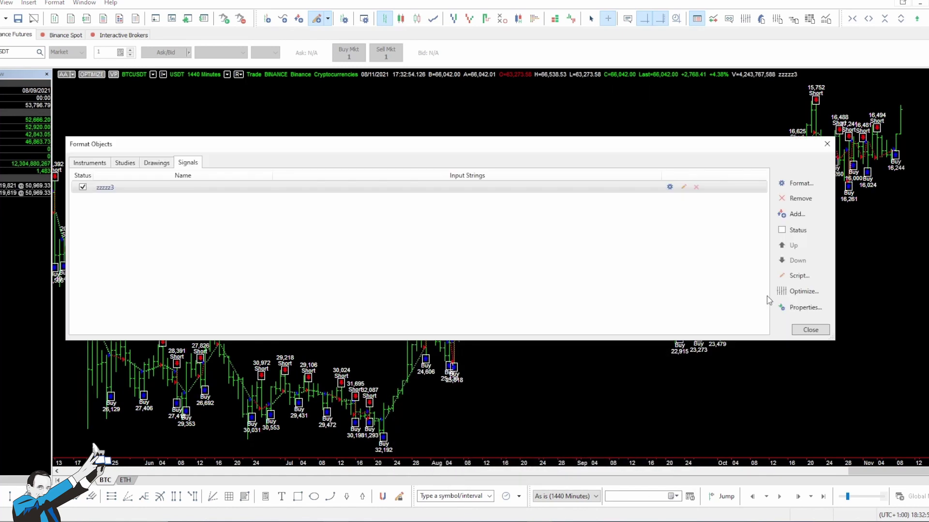
left_click(796, 308)
double_click(438, 307)
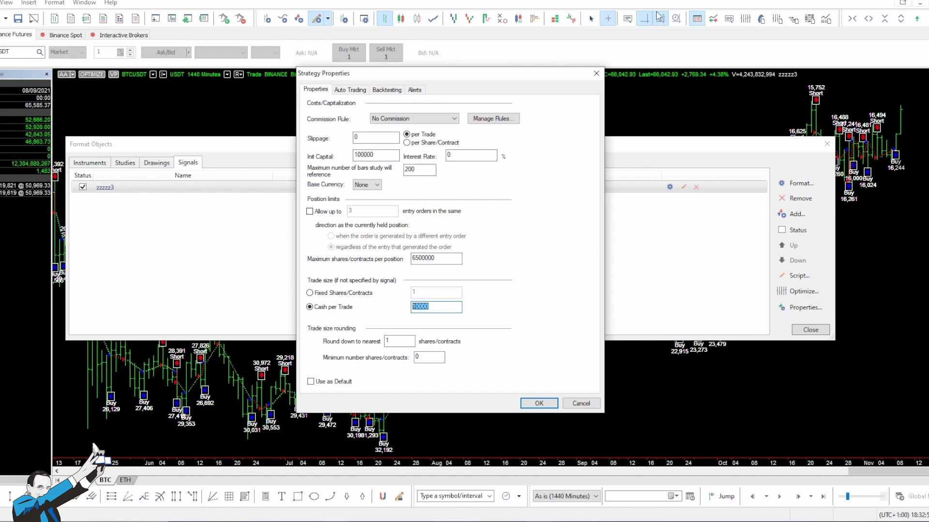
left_click(539, 404)
left_click(811, 330)
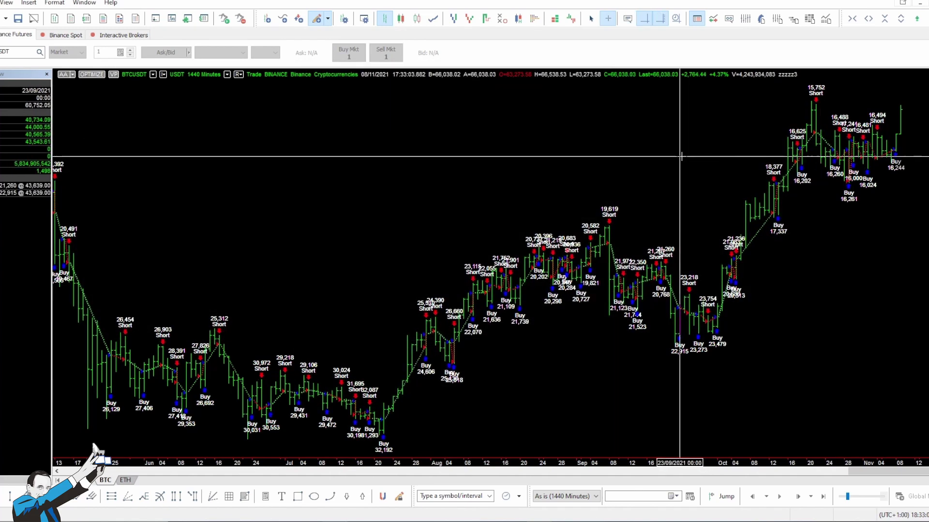
- In the zzzzz3 performance report, compare the long and short equity curves, ending on Equity Curve Detailed
left_click(760, 20)
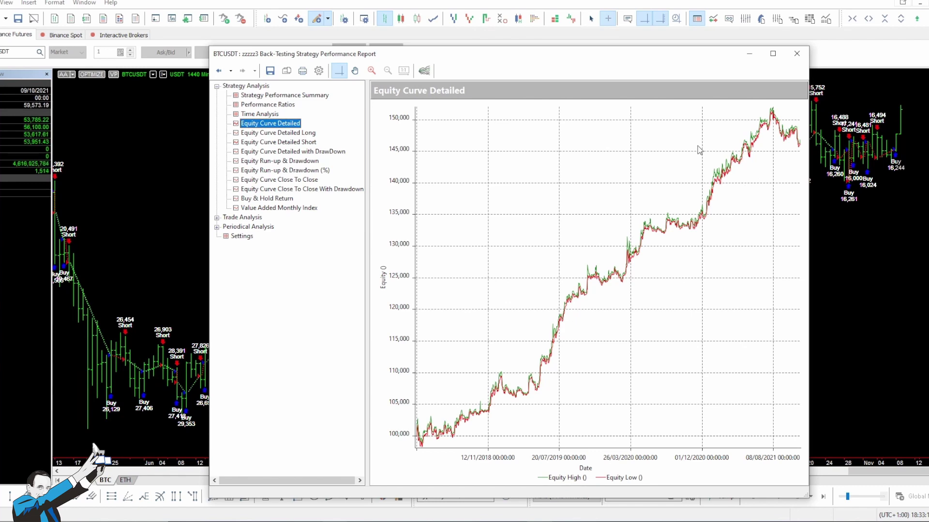
left_click(283, 133)
left_click(290, 142)
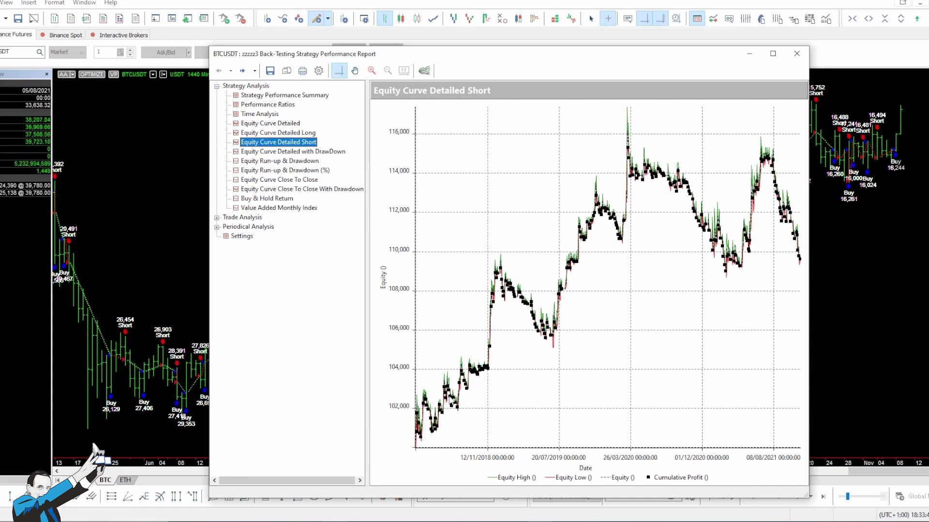
left_click(293, 134)
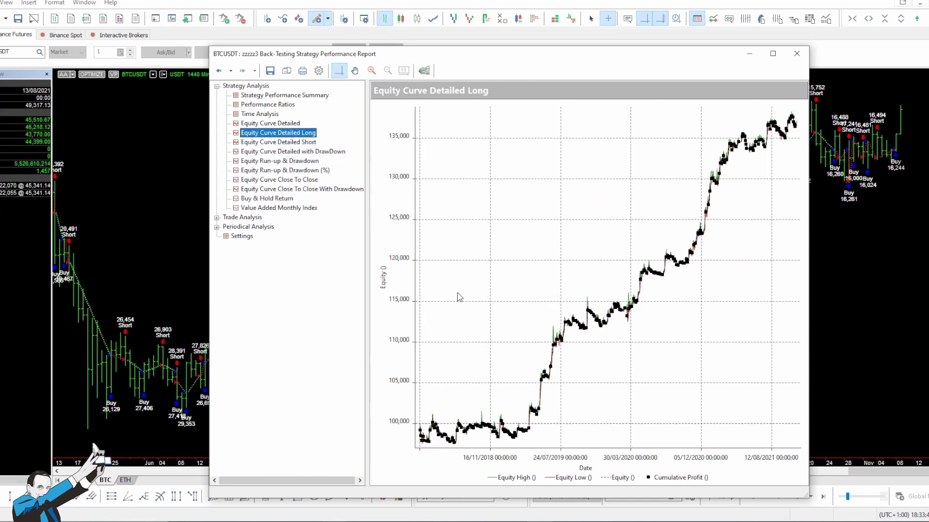
left_click(294, 123)
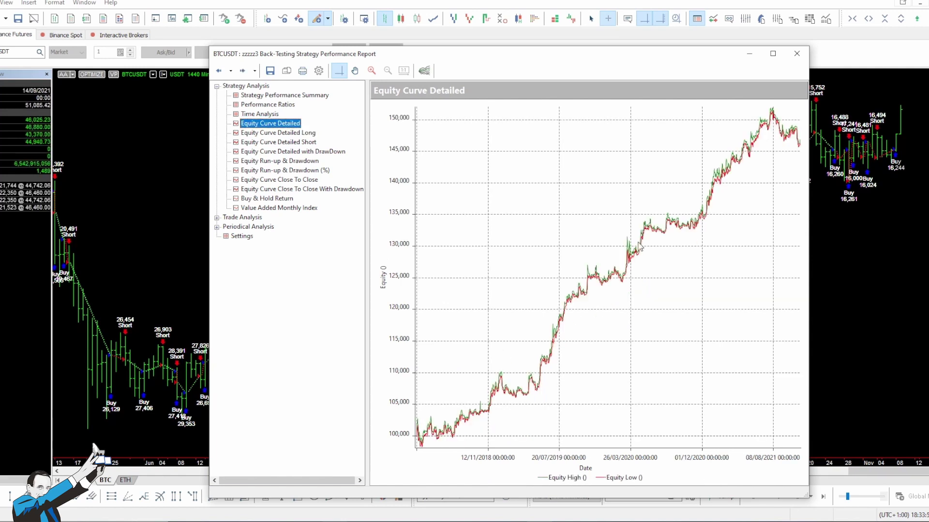
key("alt+Tab")
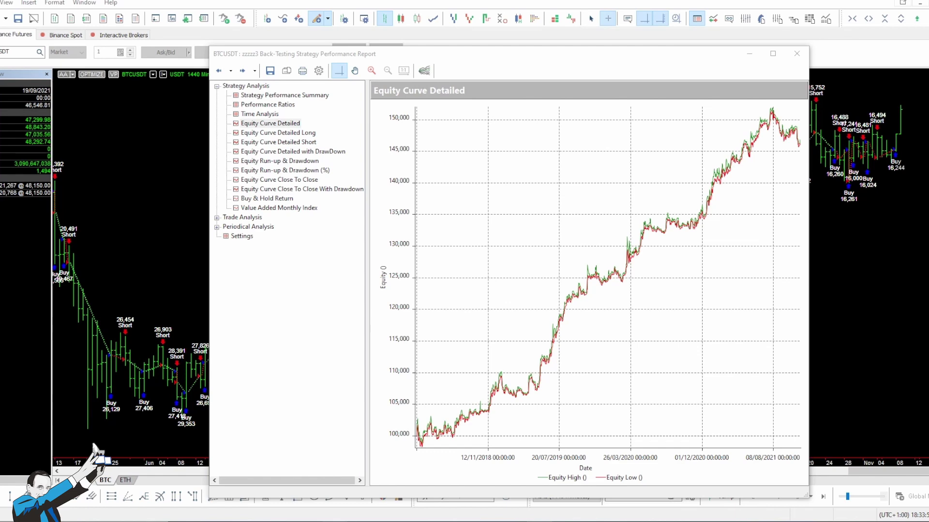
left_click(576, 221)
- Change the first code line to 'buy next bar low limit;'
left_click_drag(624, 222, 360, 205)
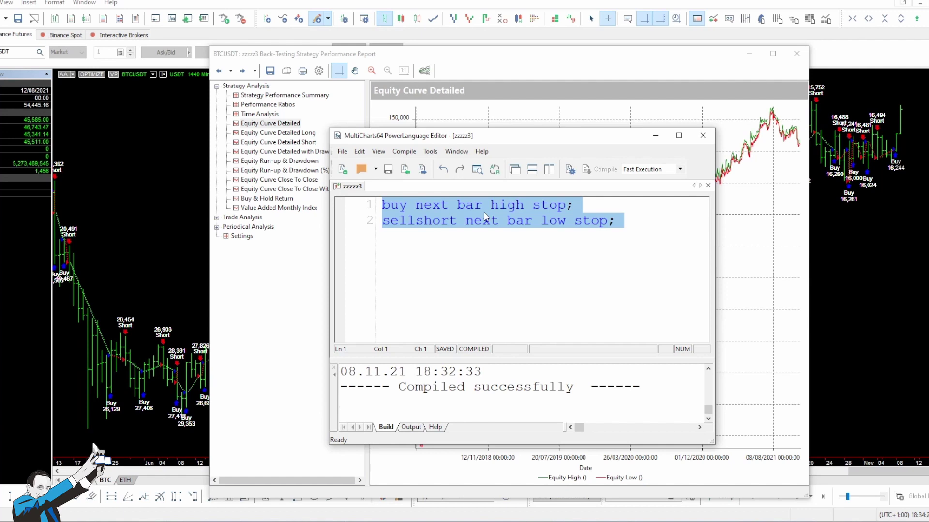
left_click(749, 54)
left_click(548, 206)
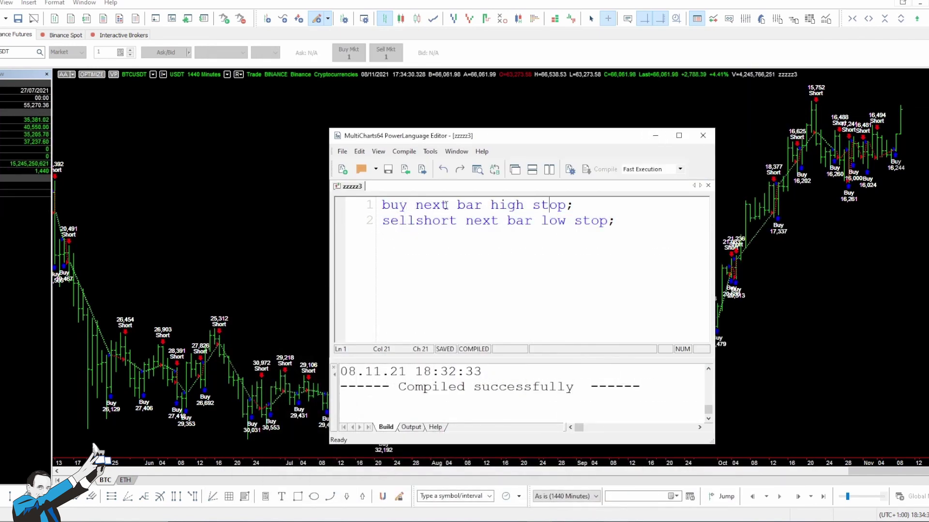
double_click(506, 205)
type("low")
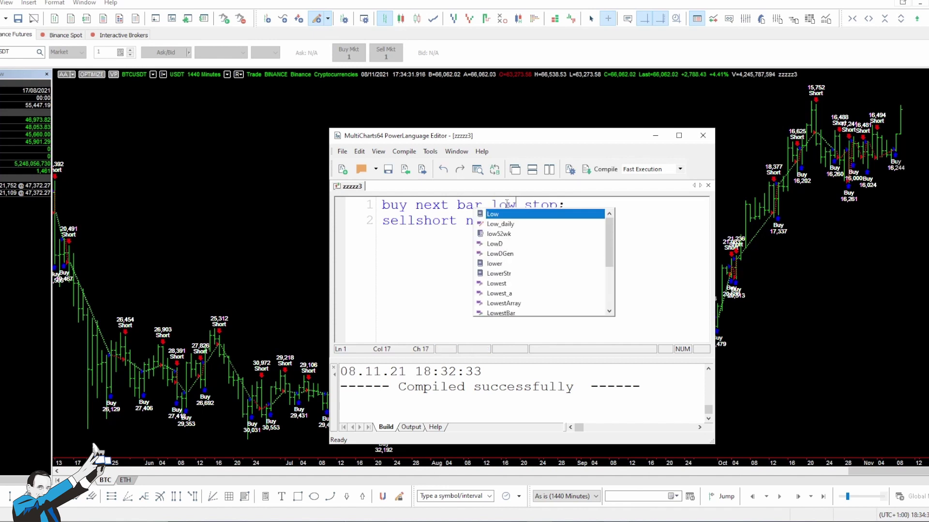
key("Delete")
key("Delete")
key("Delete")
key("Delete")
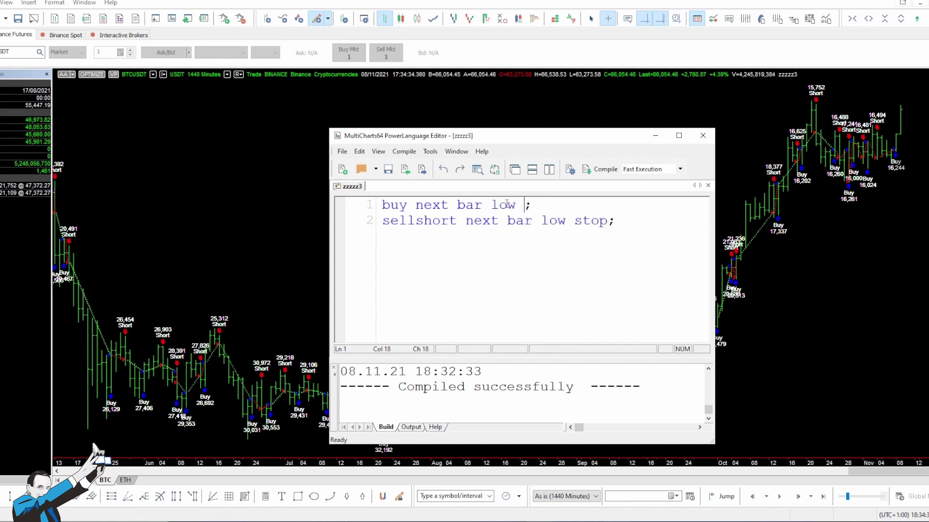
type("limit")
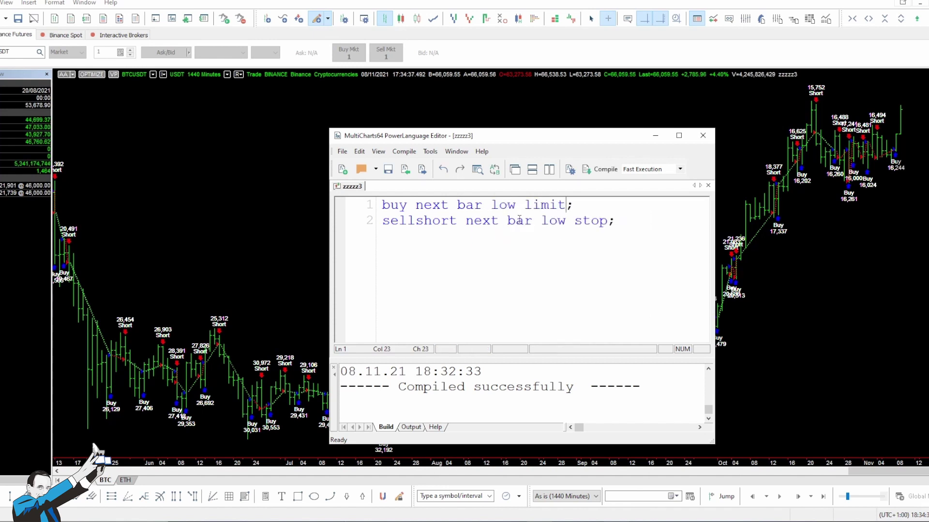
- Change line 2 to 'sellshort next bar high limit;' and recompile the strategy
double_click(551, 220)
type("hihh")
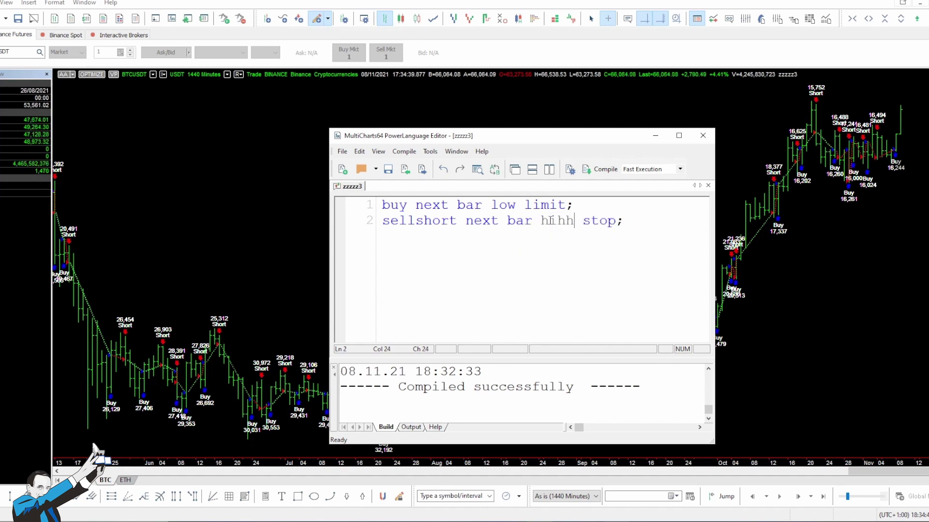
key("BackSpace")
type("gh")
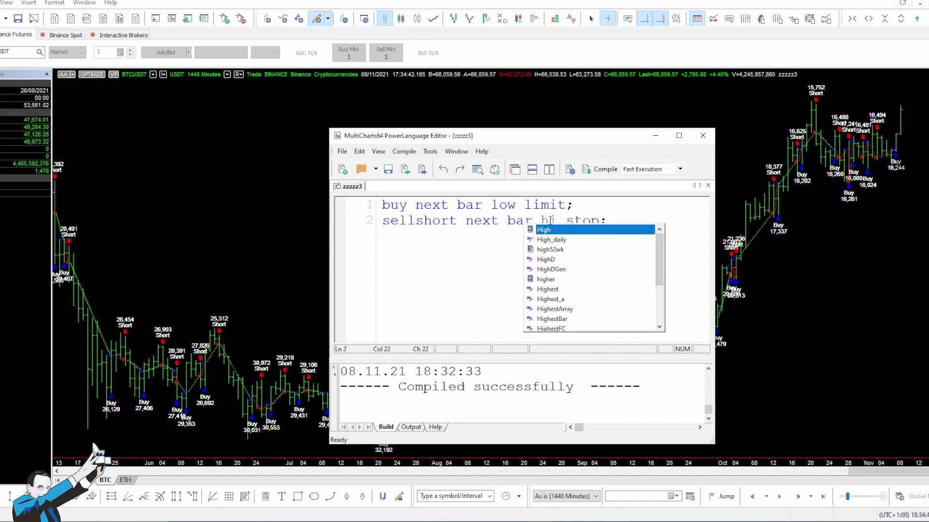
key("Right")
key("Delete")
key("Delete")
key("Delete")
key("Delete")
type("limit")
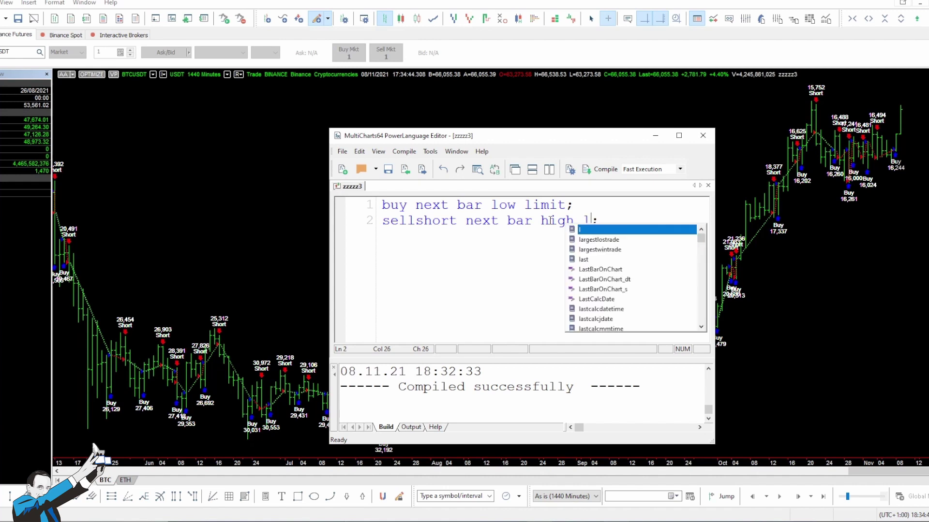
left_click(587, 173)
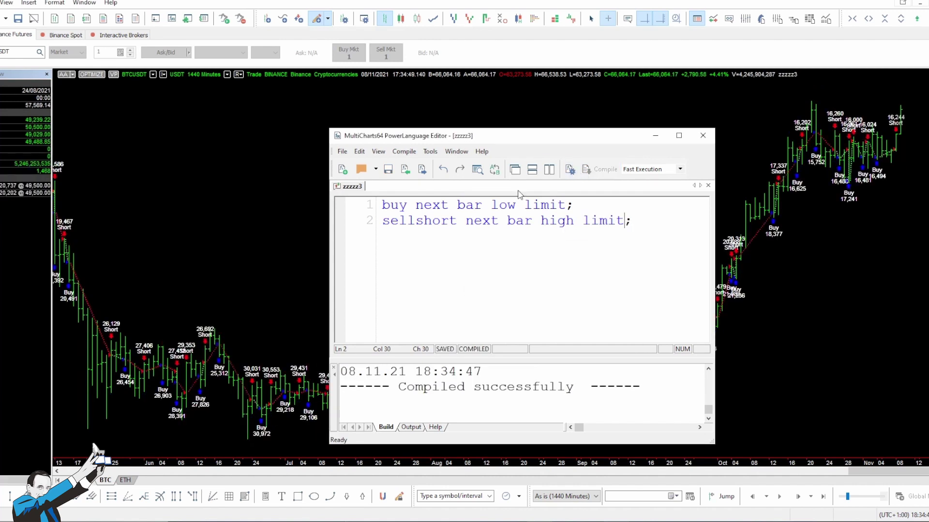
left_click_drag(638, 220, 382, 204)
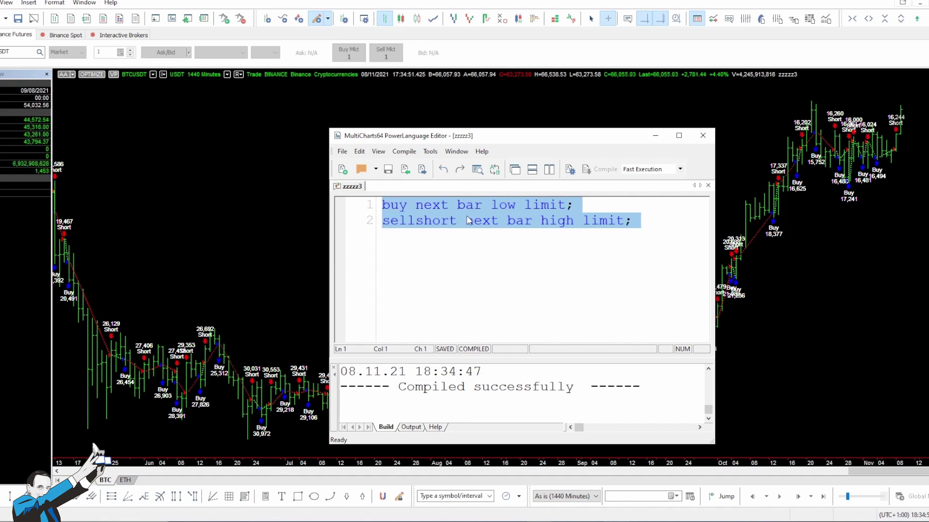
left_click(482, 220)
- Reopen the BTCUSDT report and view the long, short, then combined detailed equity curves
left_click(761, 19)
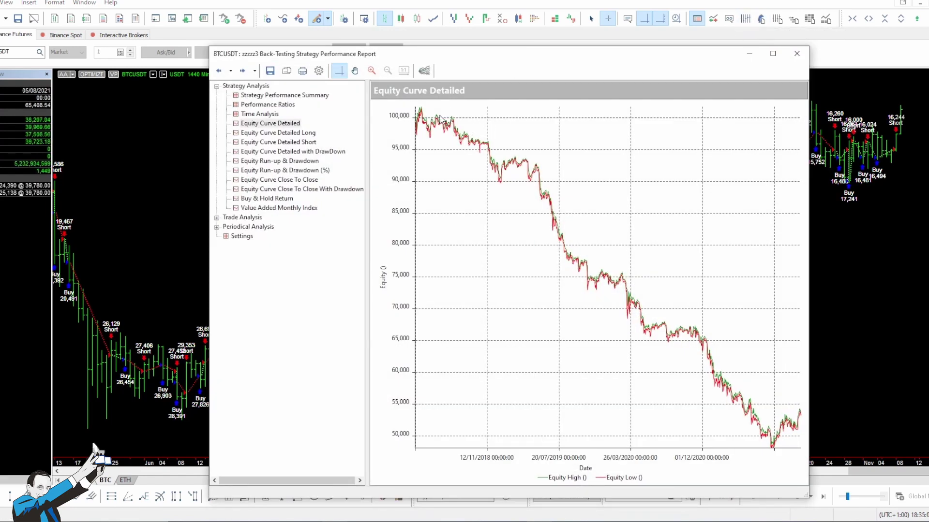
left_click(299, 133)
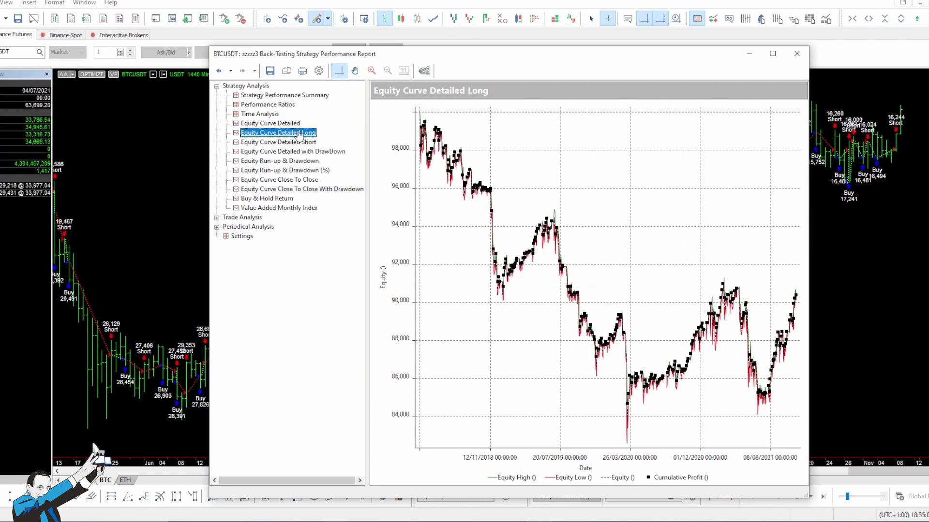
left_click(290, 143)
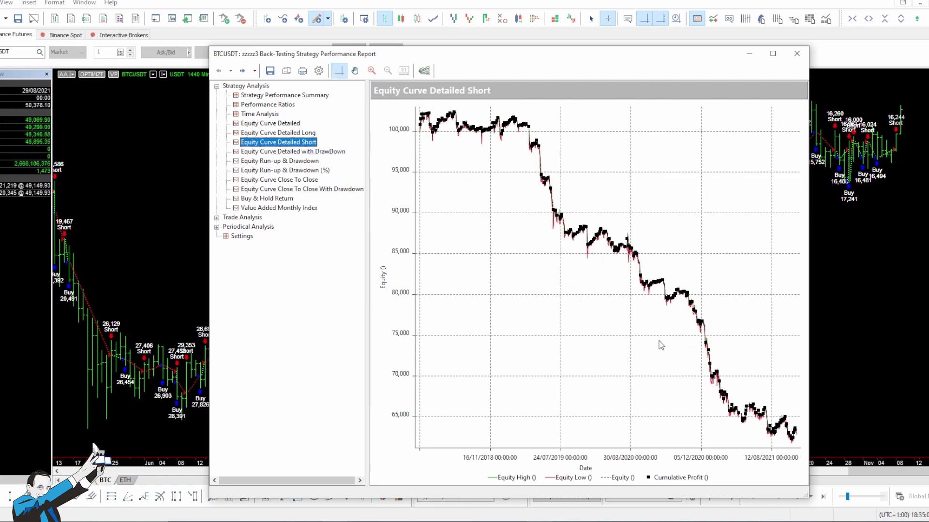
left_click(271, 123)
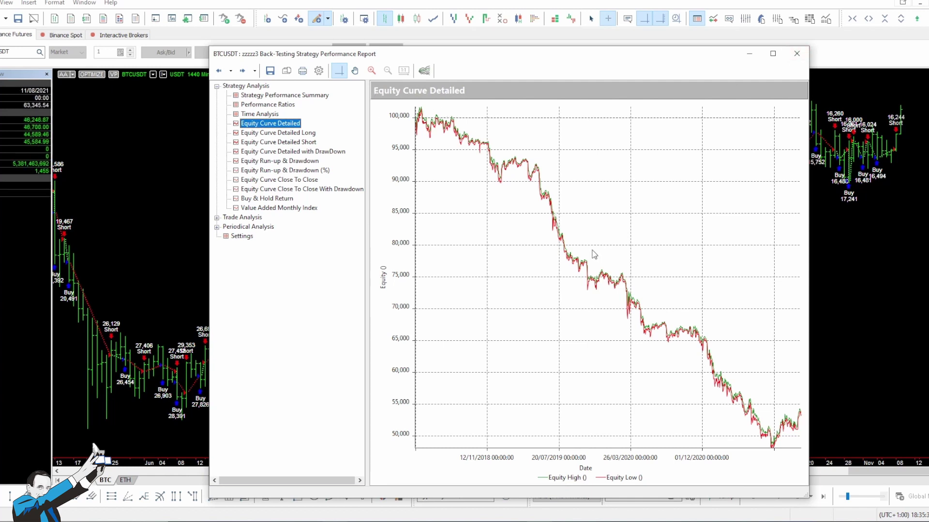
- Close the BTCUSDT report, open the ETHUSDT chart's performance report, then return to the code
left_click(797, 54)
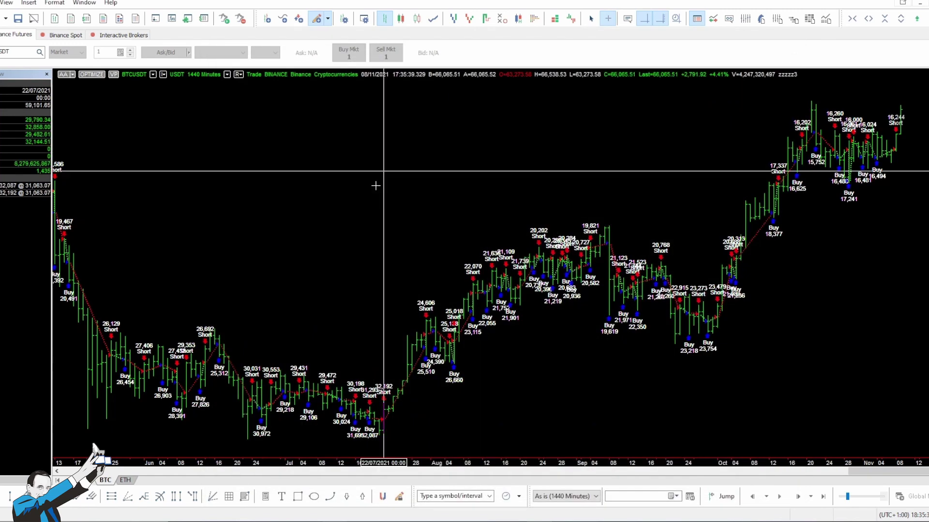
left_click(125, 480)
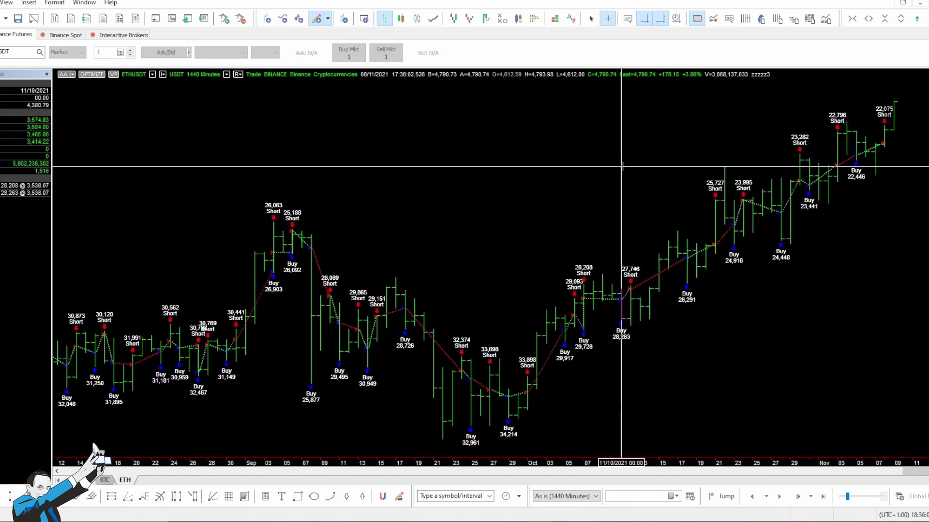
left_click(761, 19)
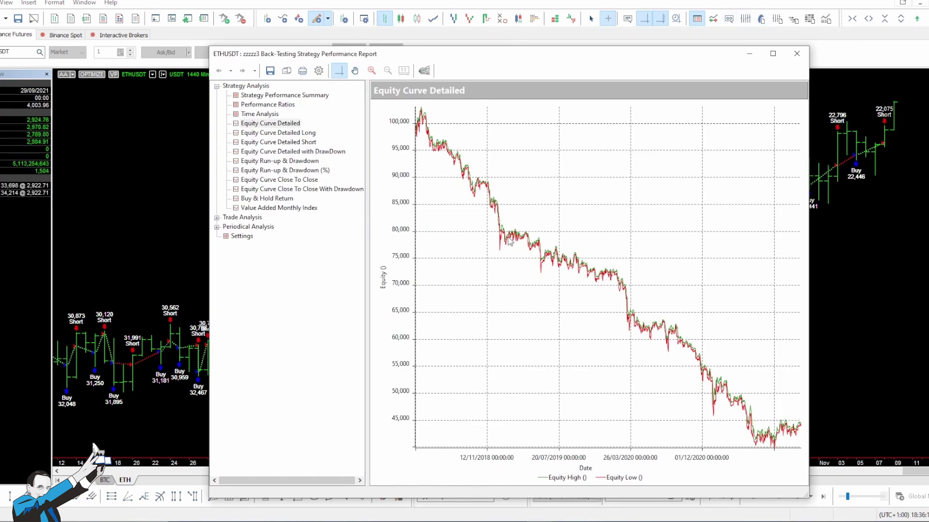
left_click(608, 516)
- Paste back 'buy next bar high stop; sellshort next bar low stop;' and recompile
left_click(548, 220)
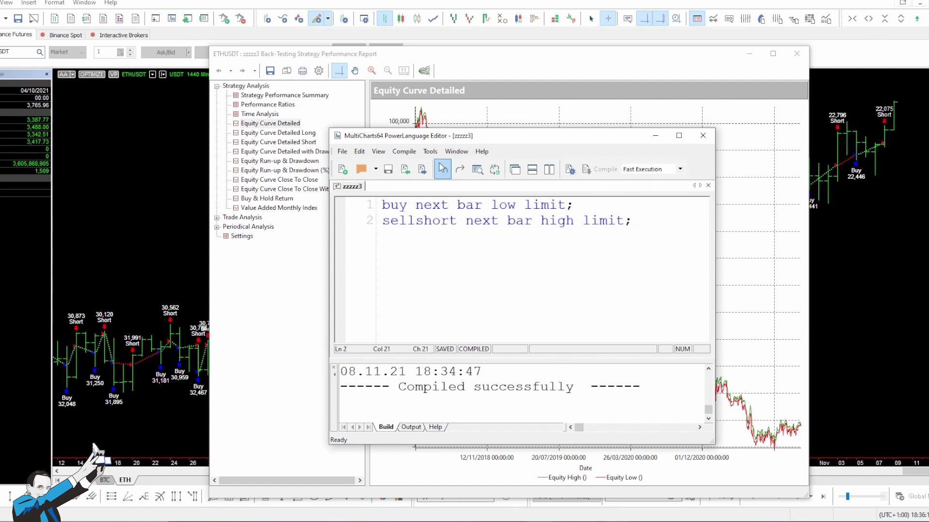
left_click(720, 496)
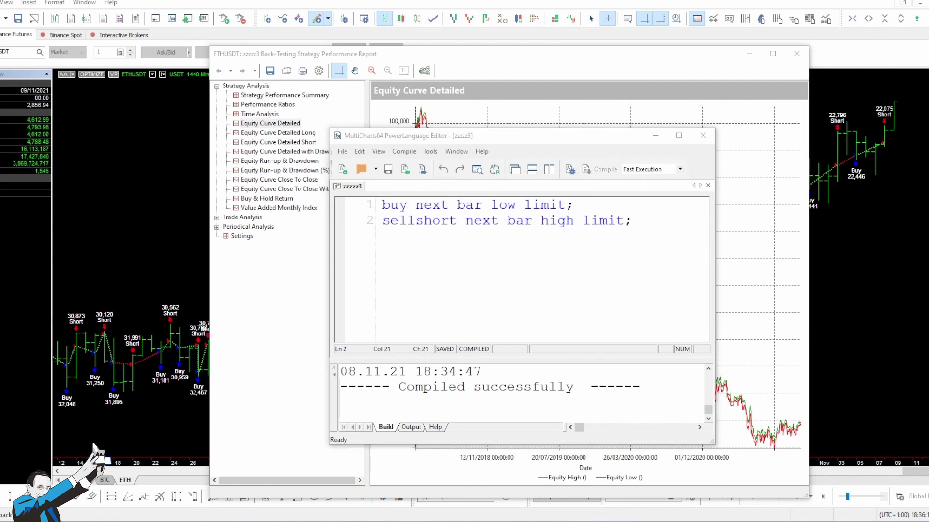
left_click(648, 217)
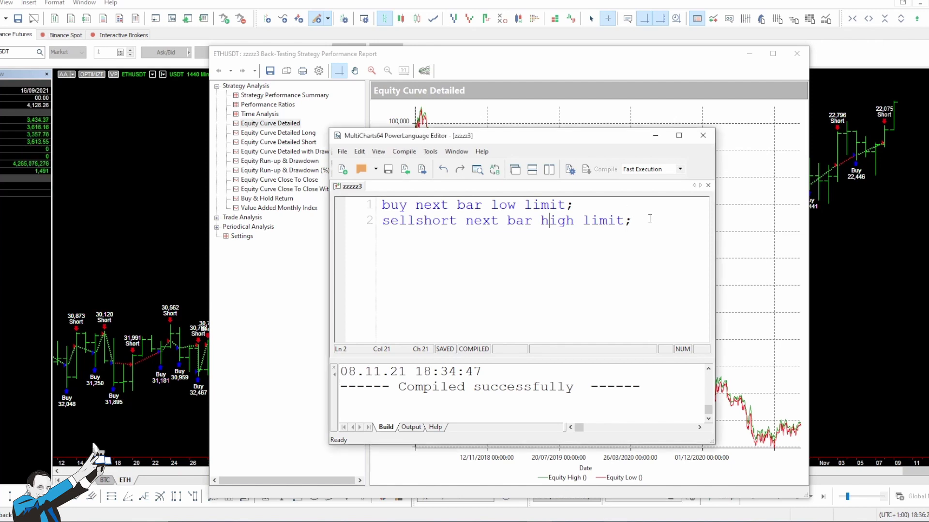
left_click_drag(649, 217, 362, 203)
type("buy next bar high stop; sellshort next bar low stop;")
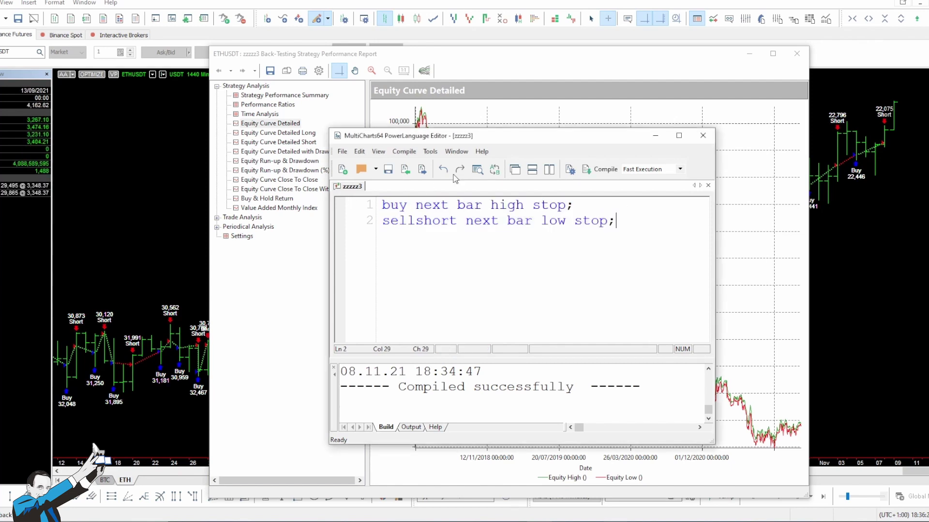
left_click(593, 171)
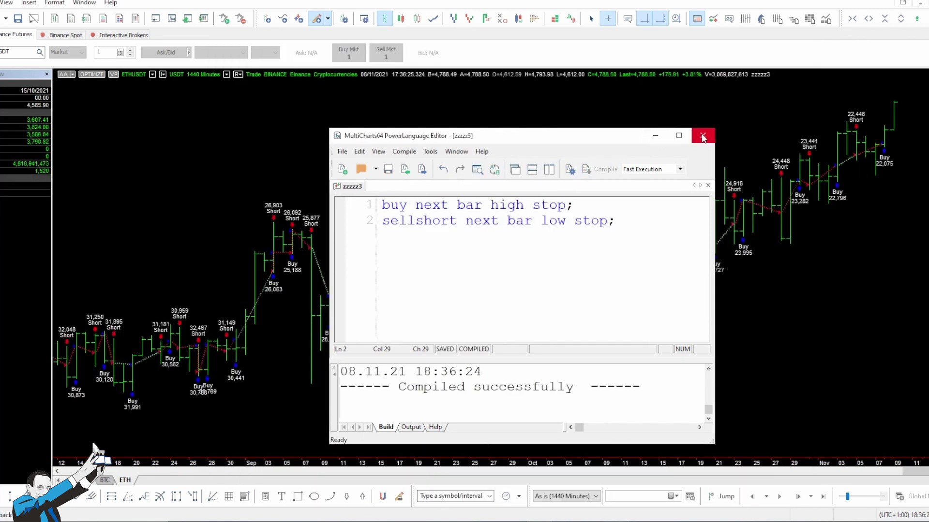
left_click(760, 19)
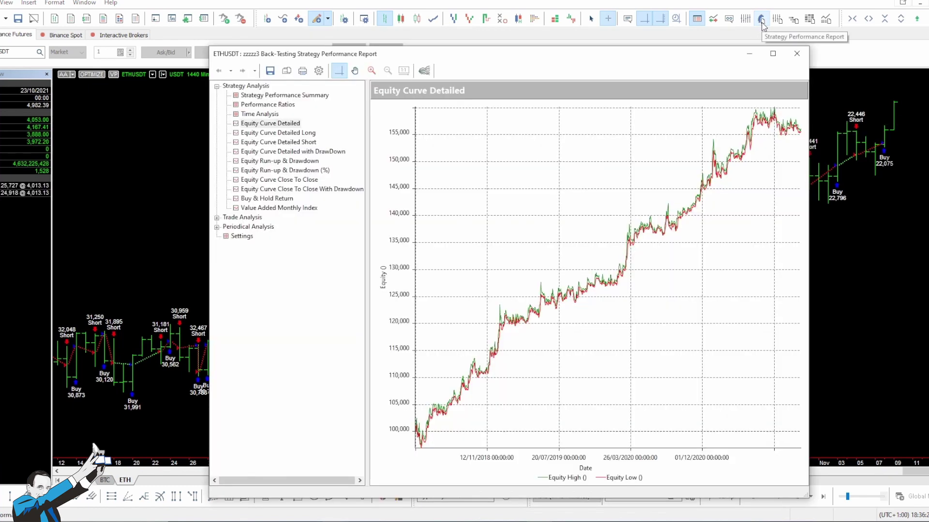
left_click(294, 133)
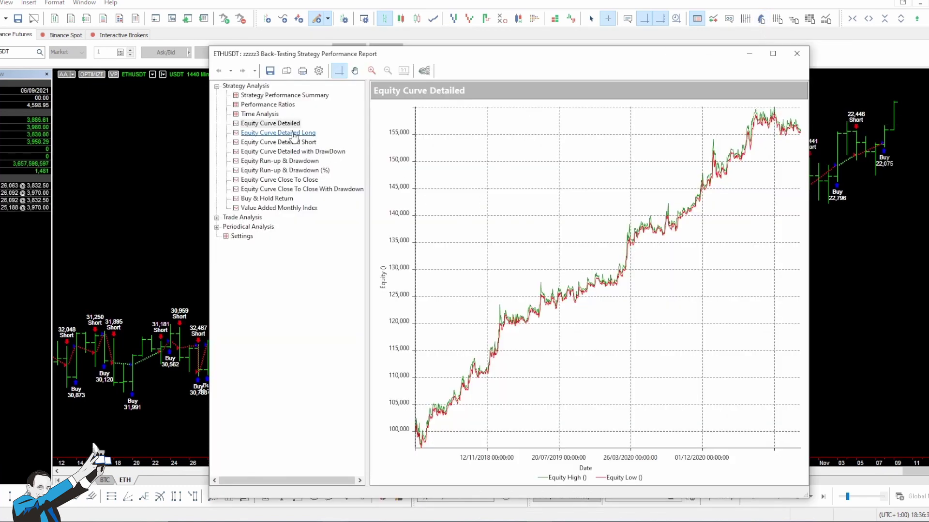
left_click(294, 142)
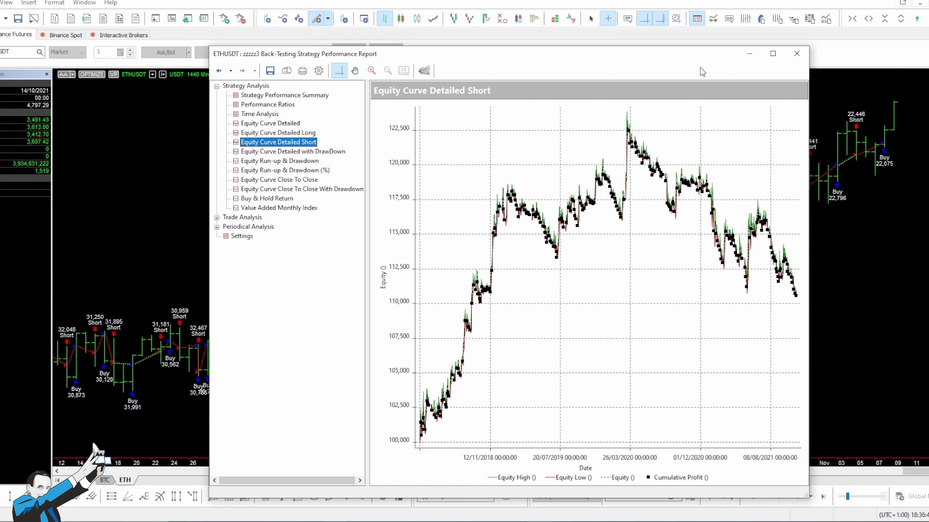
left_click(271, 123)
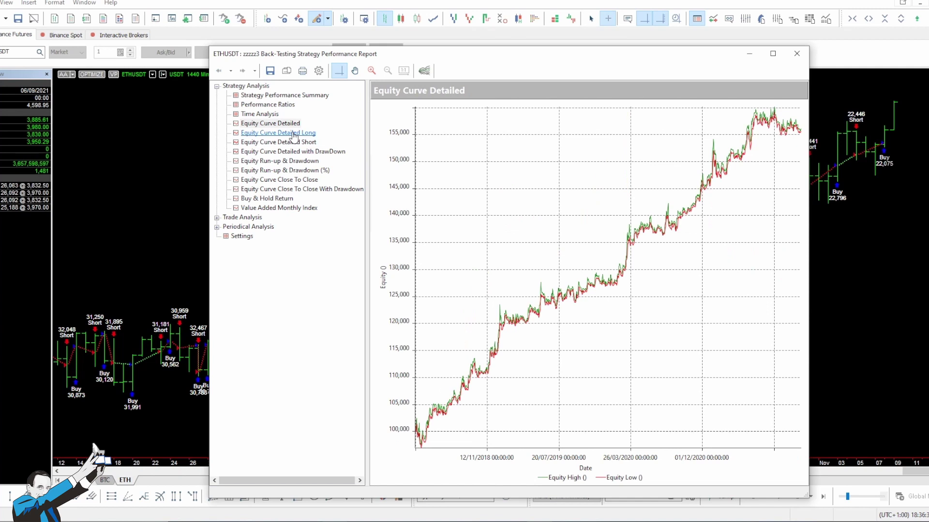